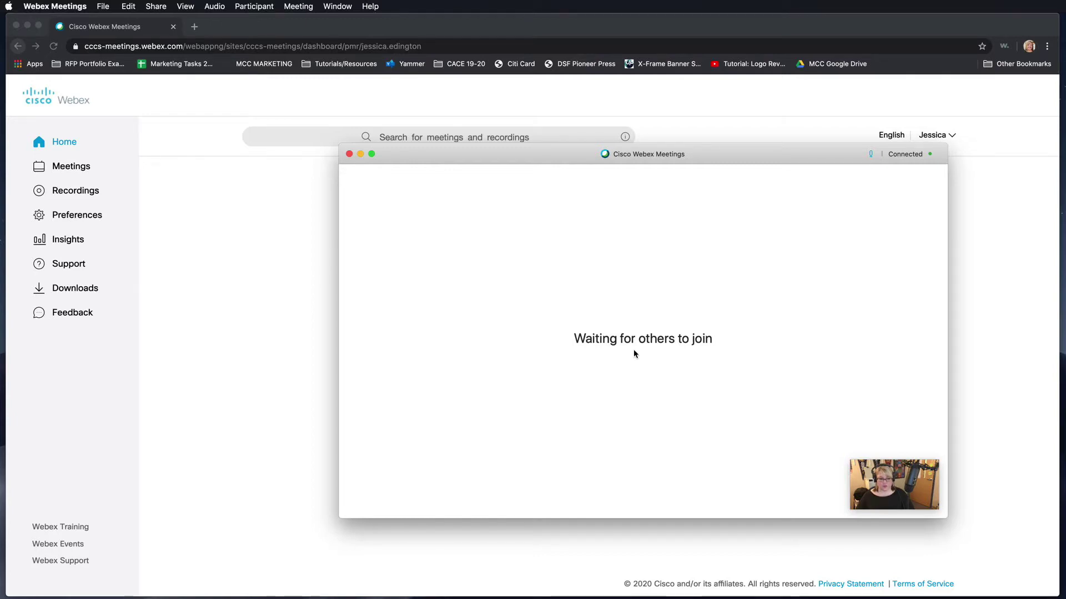
# Step: Stop the own camera video in the meeting and start it again
pyautogui.moveTo(869, 486)
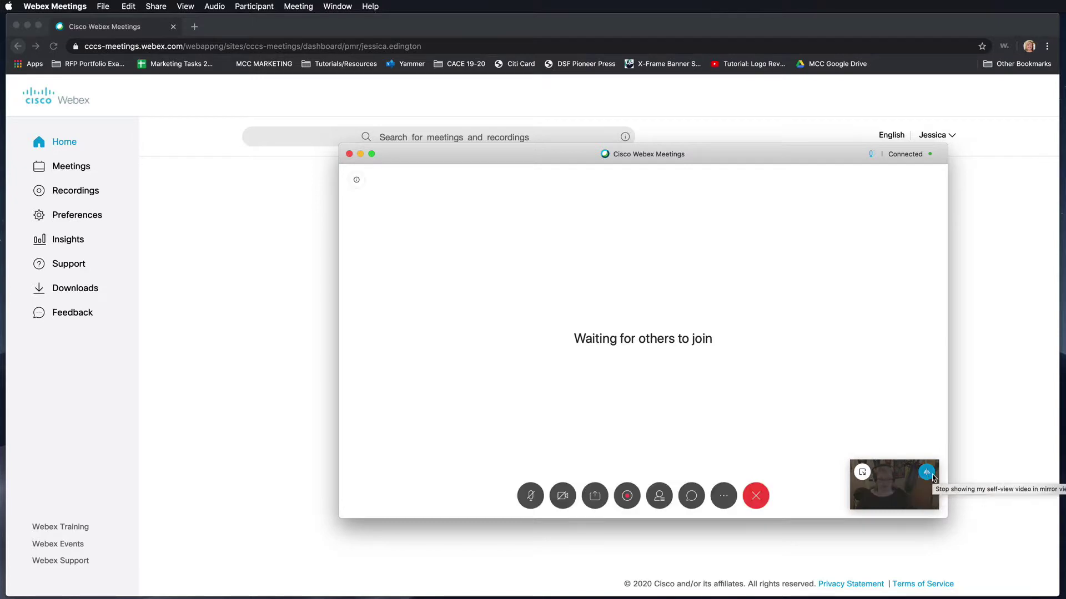
pyautogui.moveTo(916, 489)
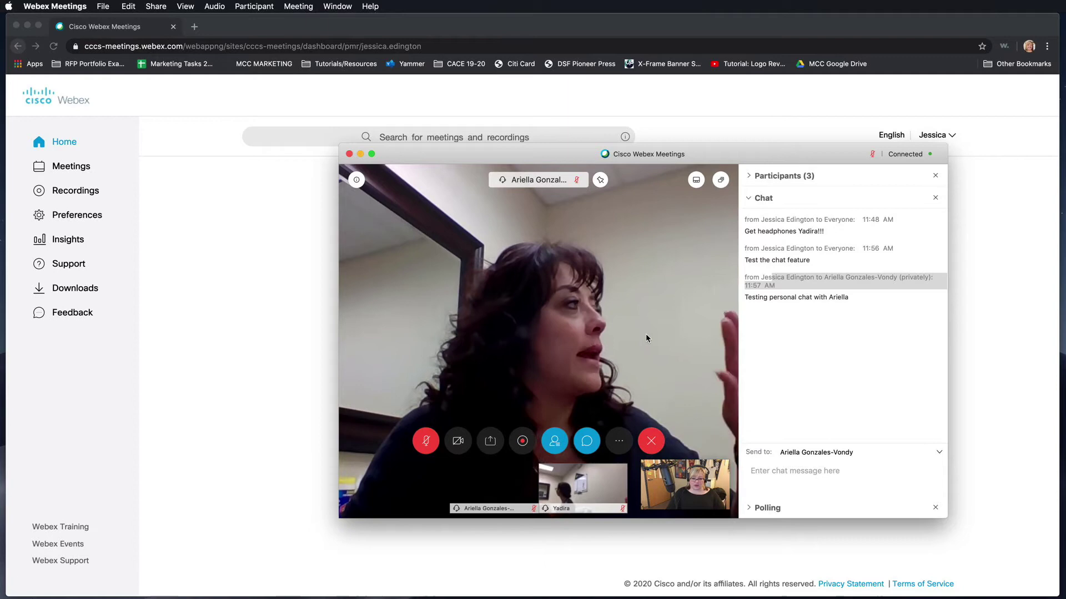
pyautogui.moveTo(599, 433)
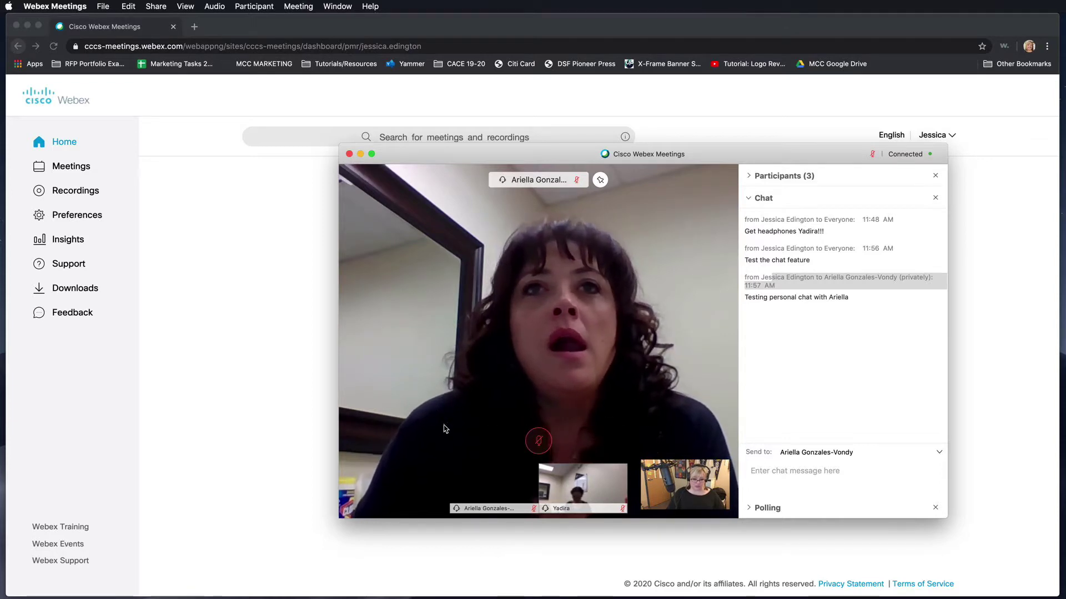
pyautogui.moveTo(427, 441)
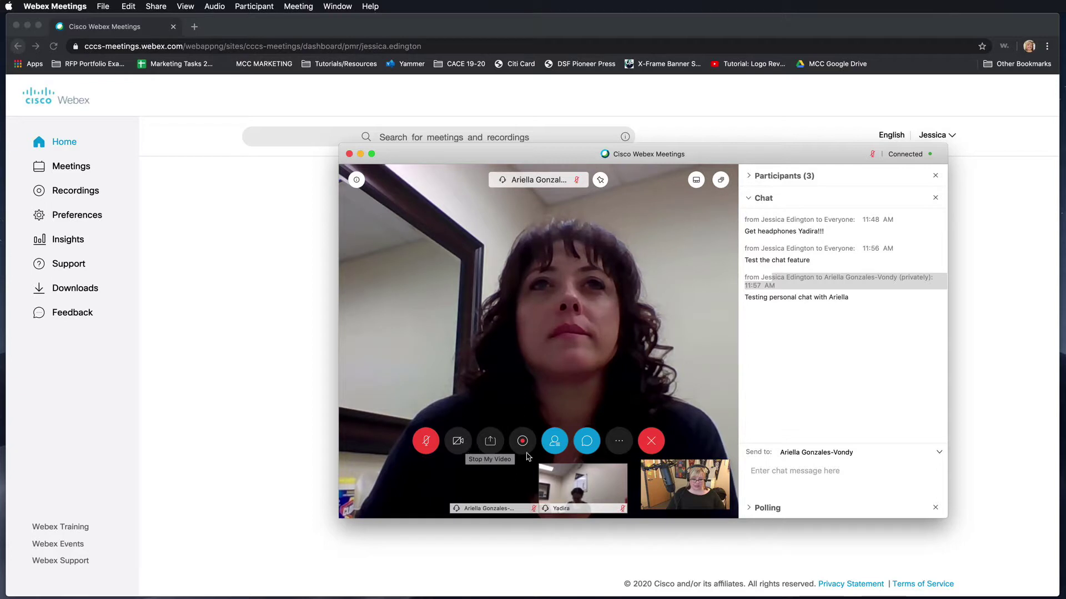
pyautogui.click(458, 447)
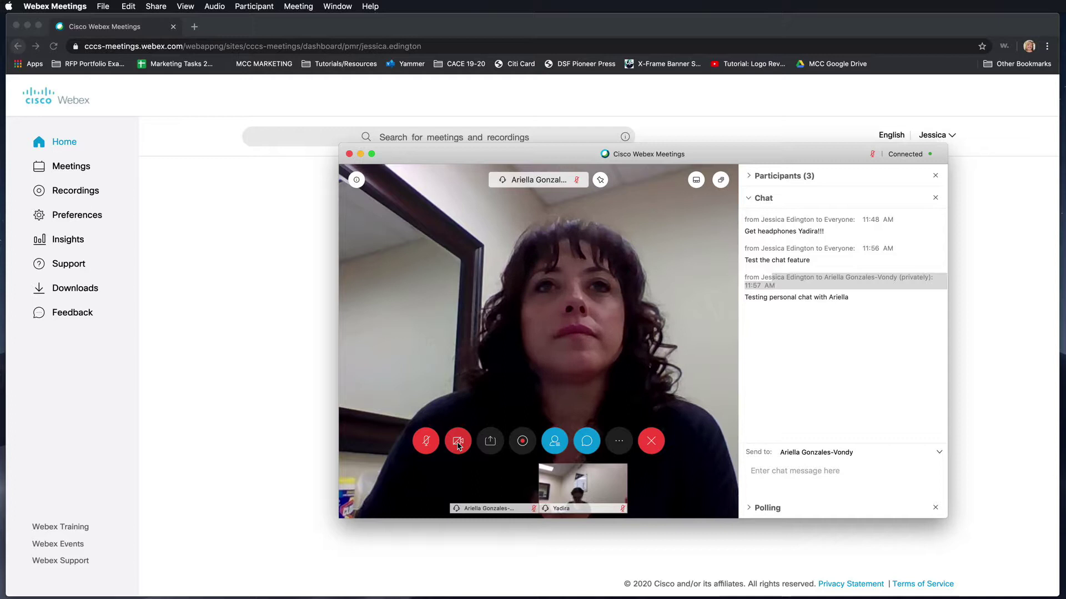
pyautogui.click(458, 446)
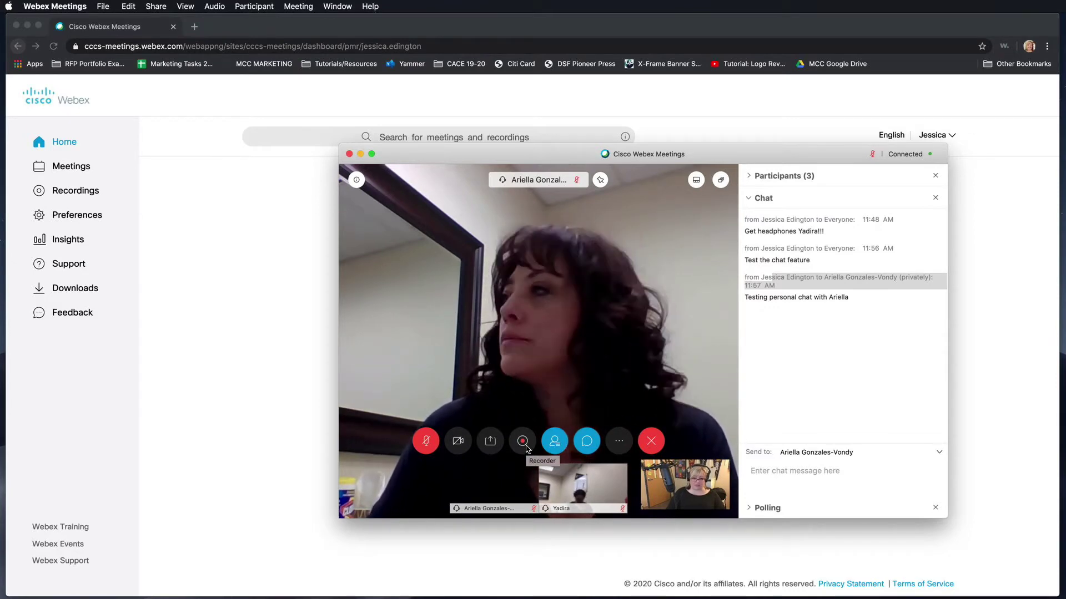
# Step: Record the meeting in the cloud for a few seconds, stop the recording and confirm the stop
pyautogui.click(522, 441)
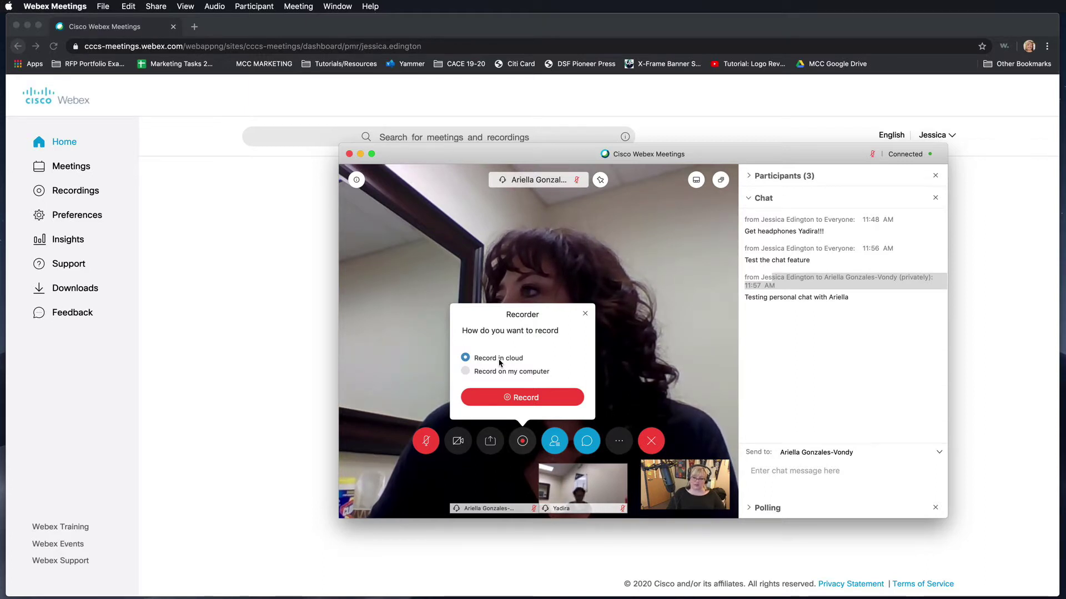
pyautogui.click(493, 376)
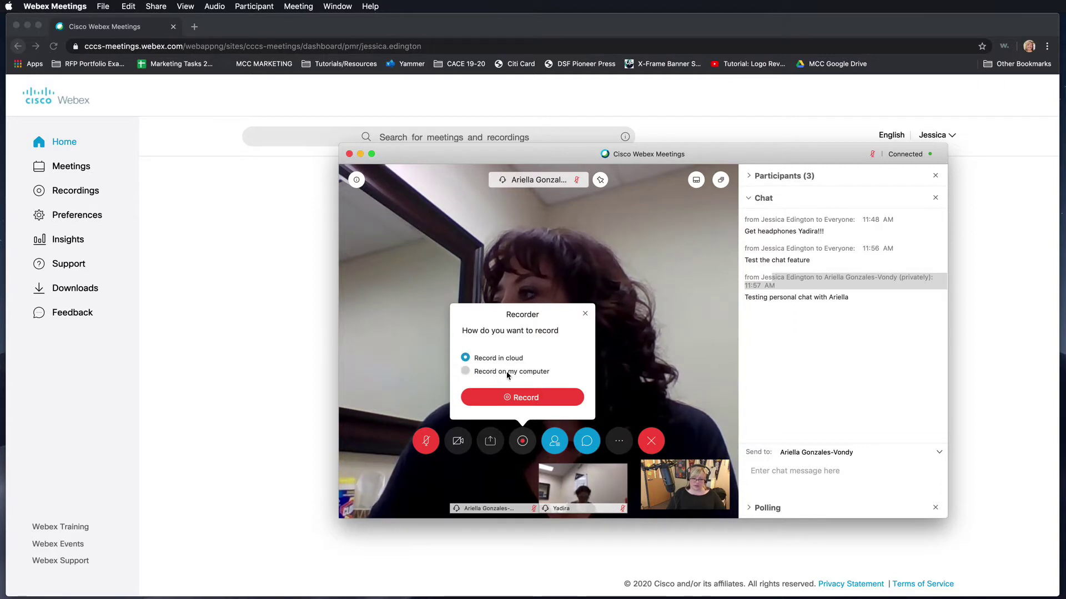
pyautogui.click(529, 399)
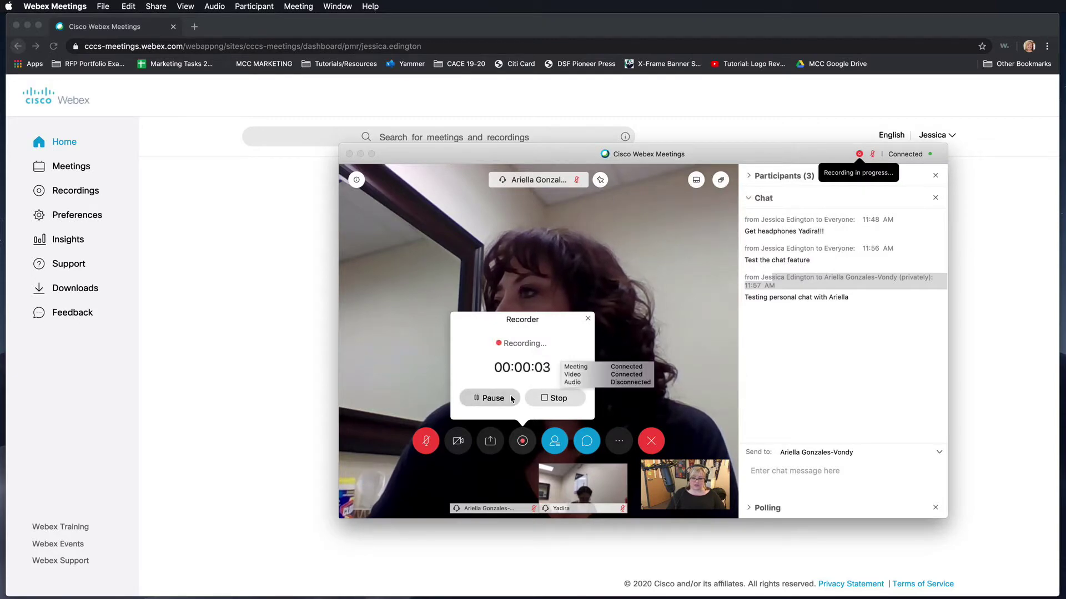
pyautogui.click(555, 398)
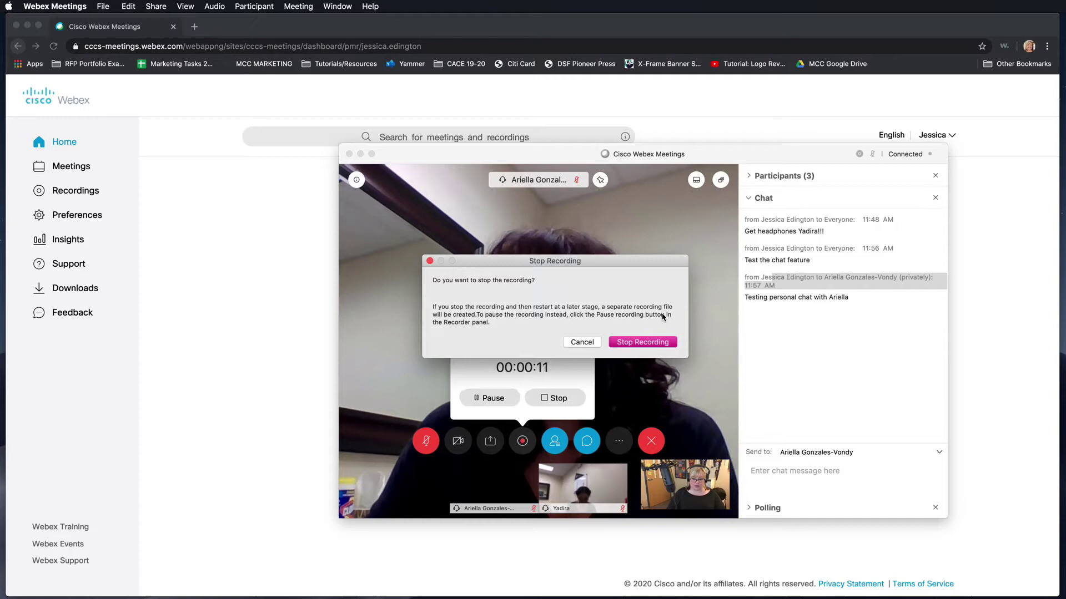
pyautogui.click(631, 343)
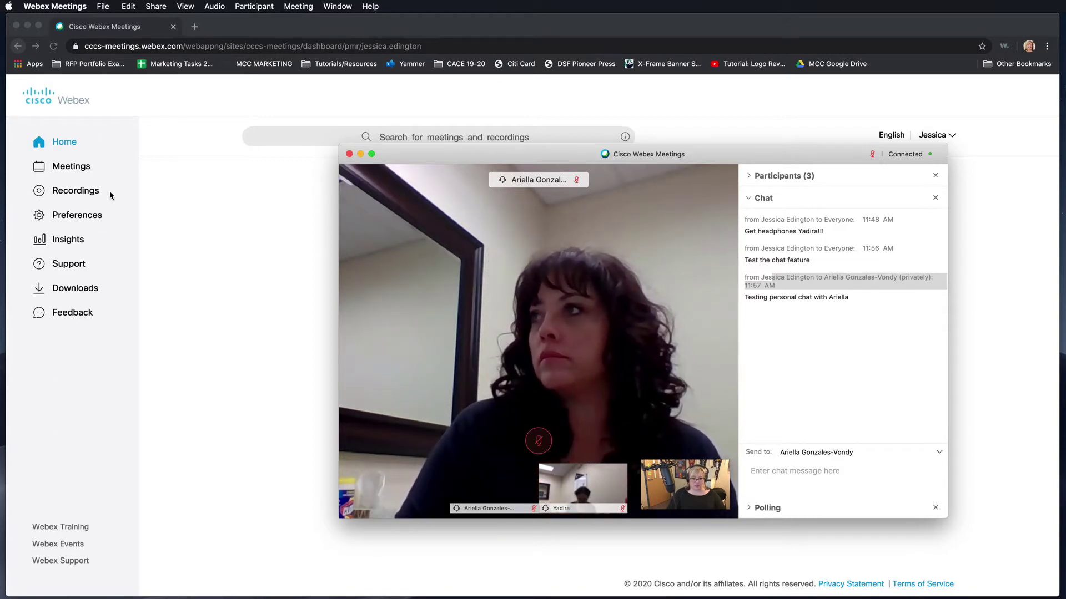
# Step: Toggle the participants and chat panels, ending with both shown and the participant list expanded, and hide the polling panel
pyautogui.moveTo(553, 436)
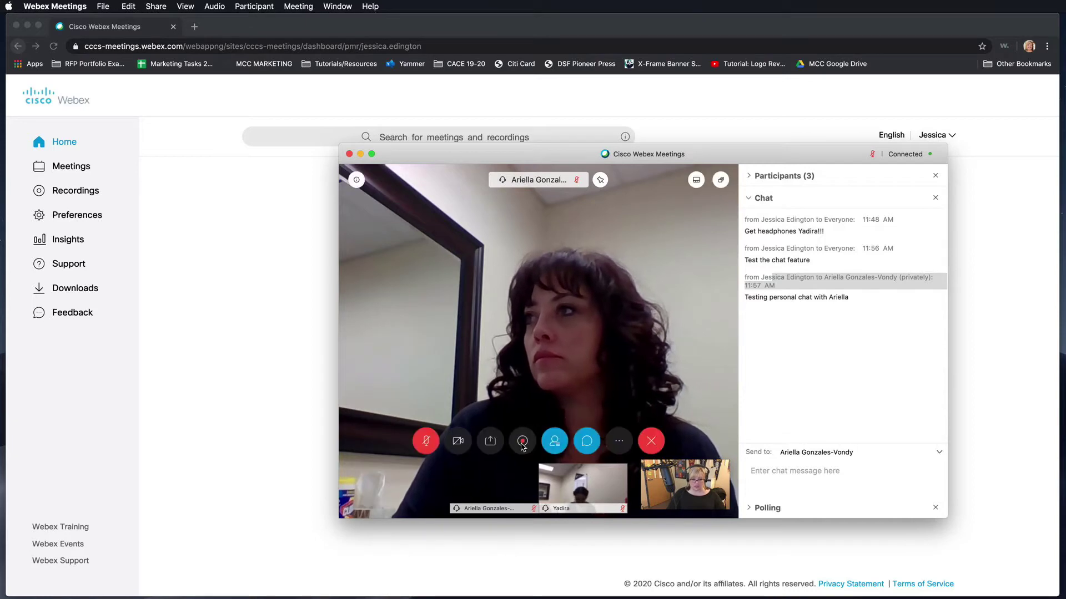
pyautogui.click(555, 444)
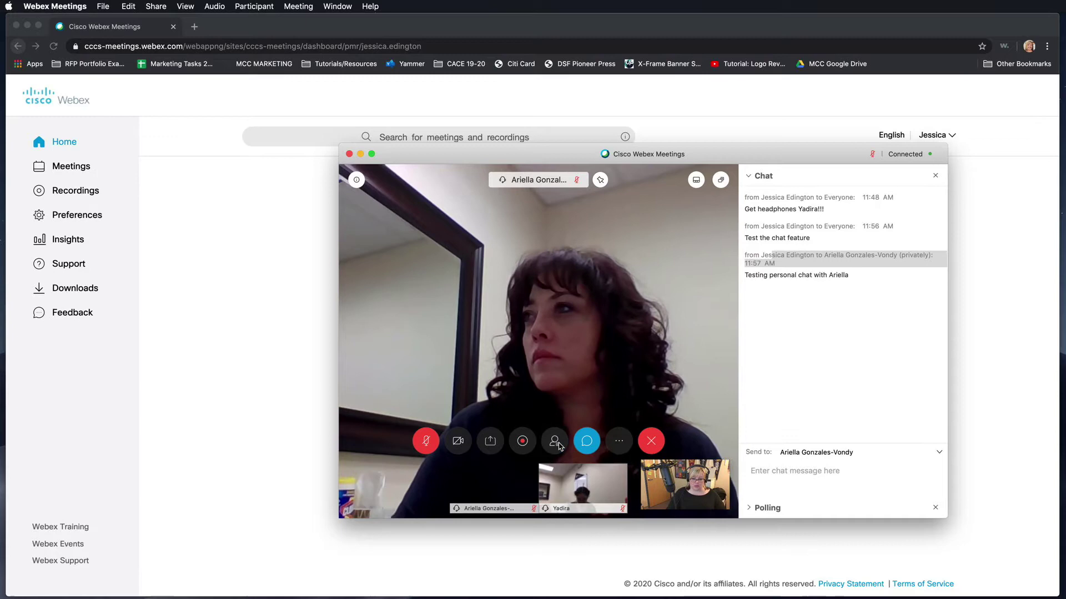
pyautogui.click(556, 444)
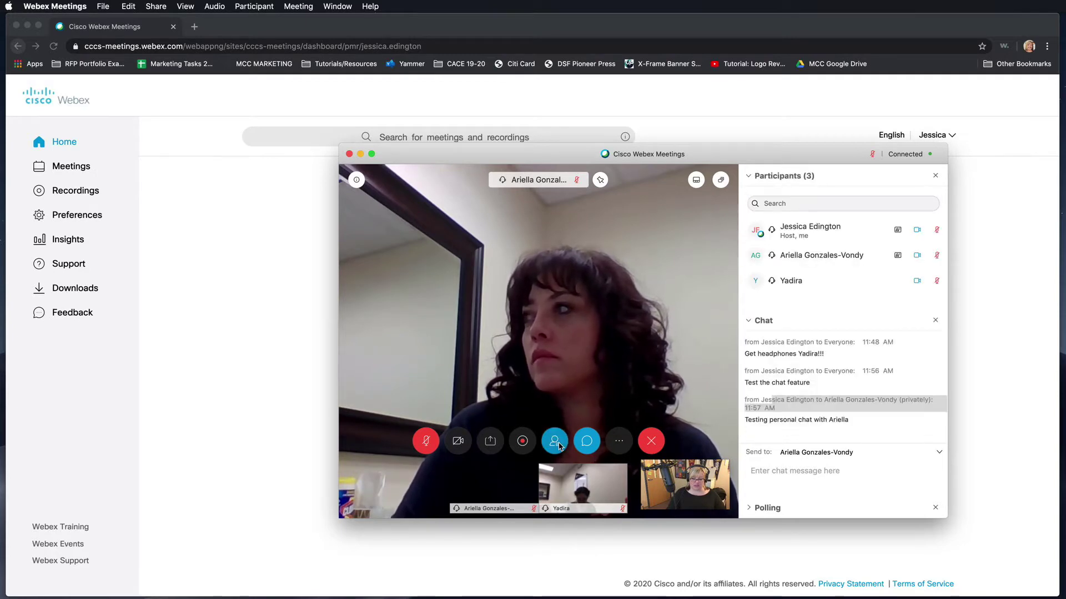
pyautogui.click(555, 443)
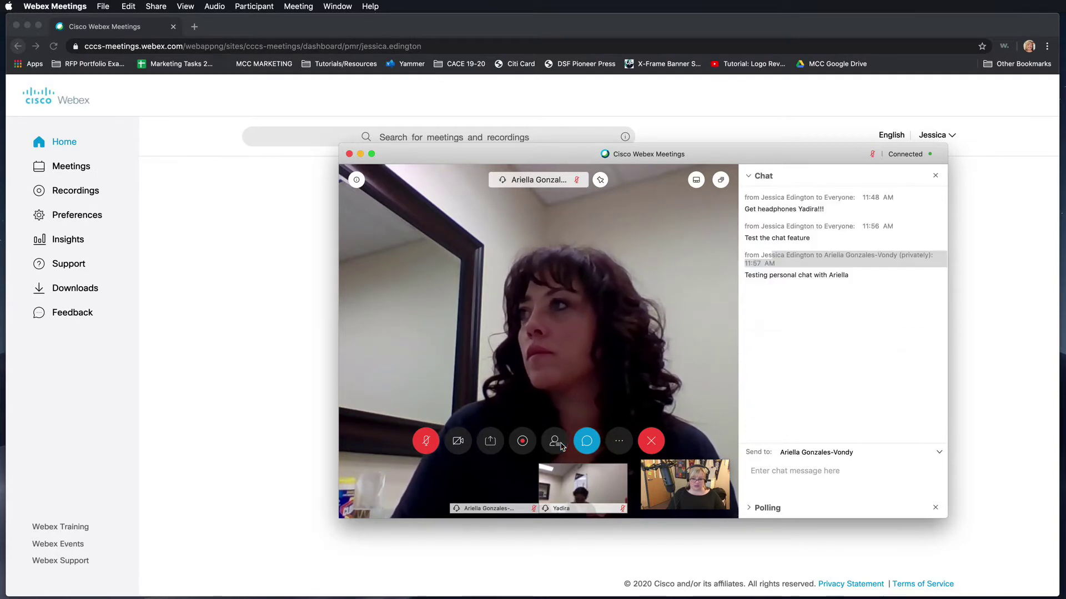
pyautogui.click(555, 443)
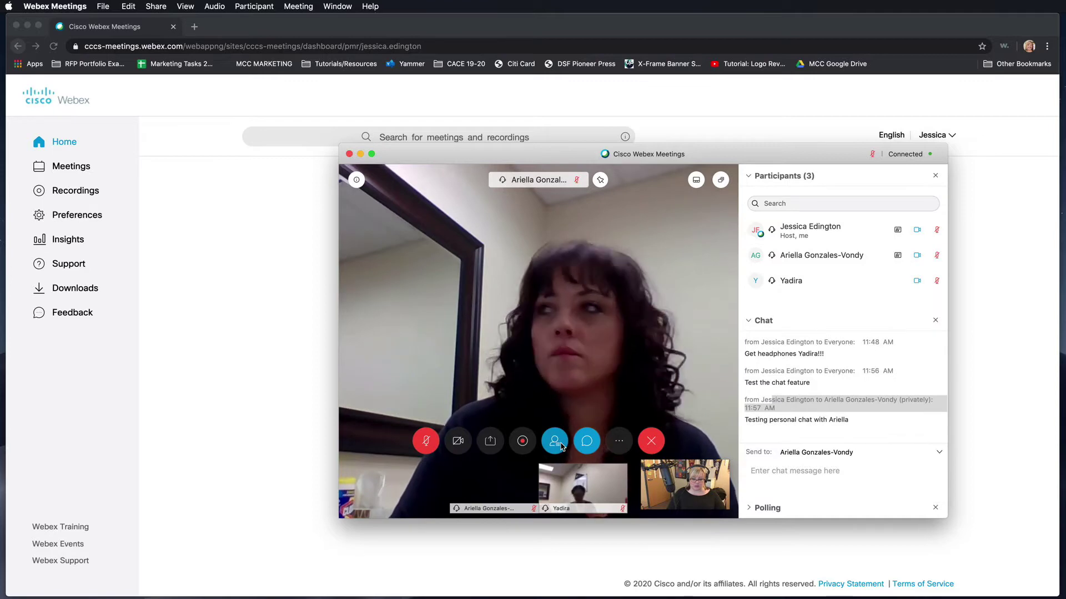
pyautogui.click(557, 444)
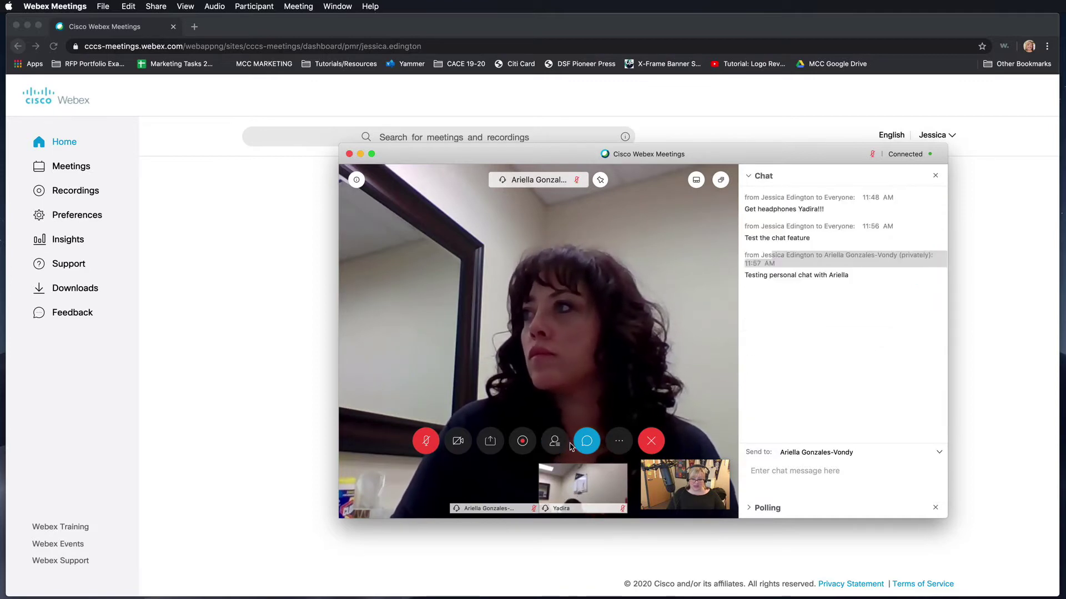
pyautogui.click(586, 444)
pyautogui.click(586, 444)
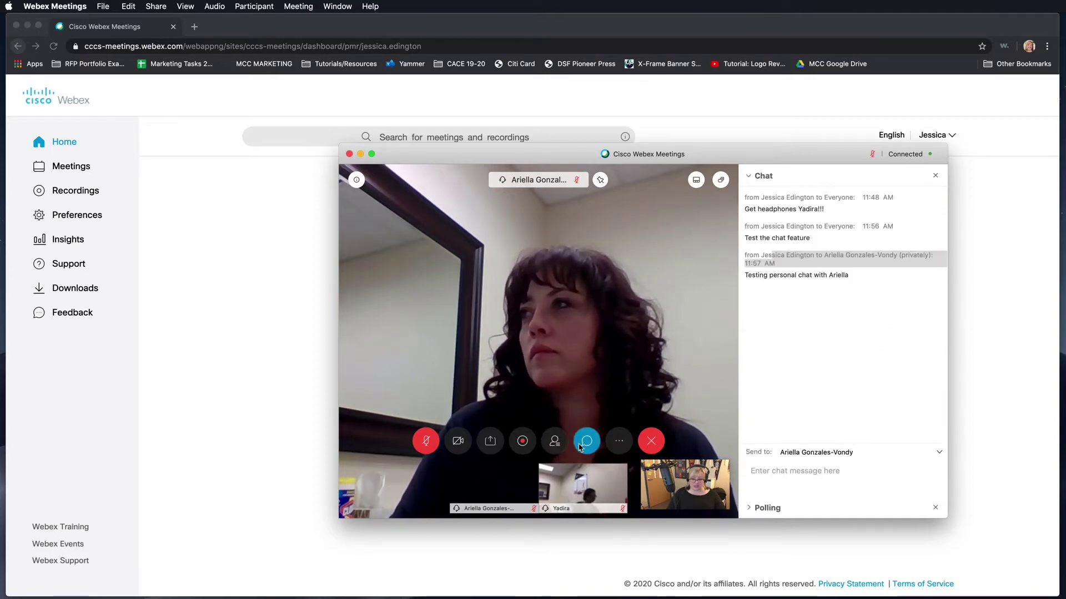
pyautogui.click(554, 442)
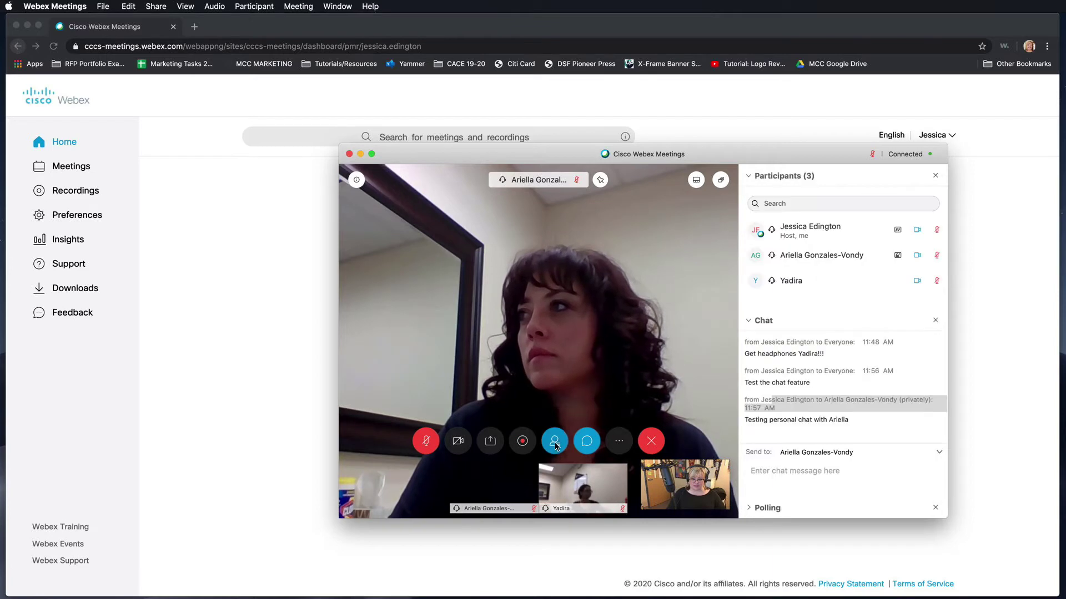
pyautogui.click(619, 440)
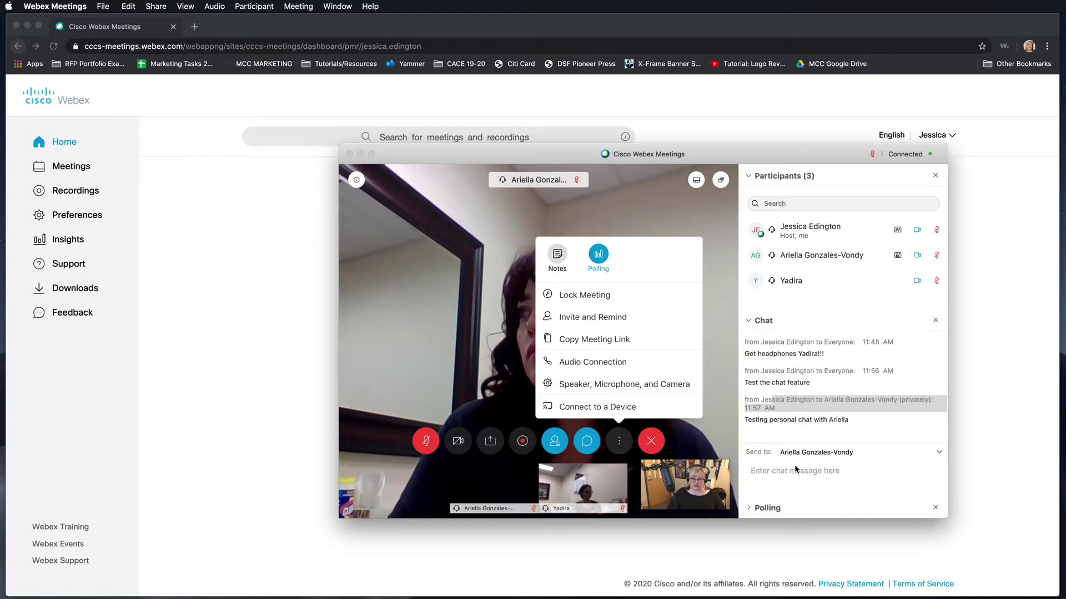
pyautogui.click(598, 256)
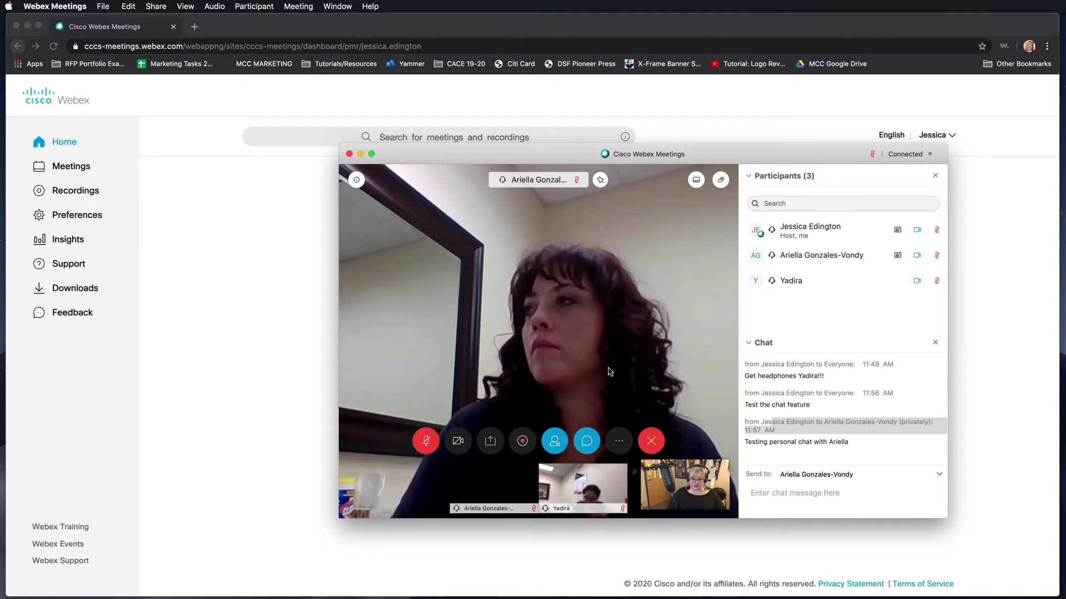
# Step: Show the profile details of the participant in the large video and look through them
pyautogui.moveTo(581, 493)
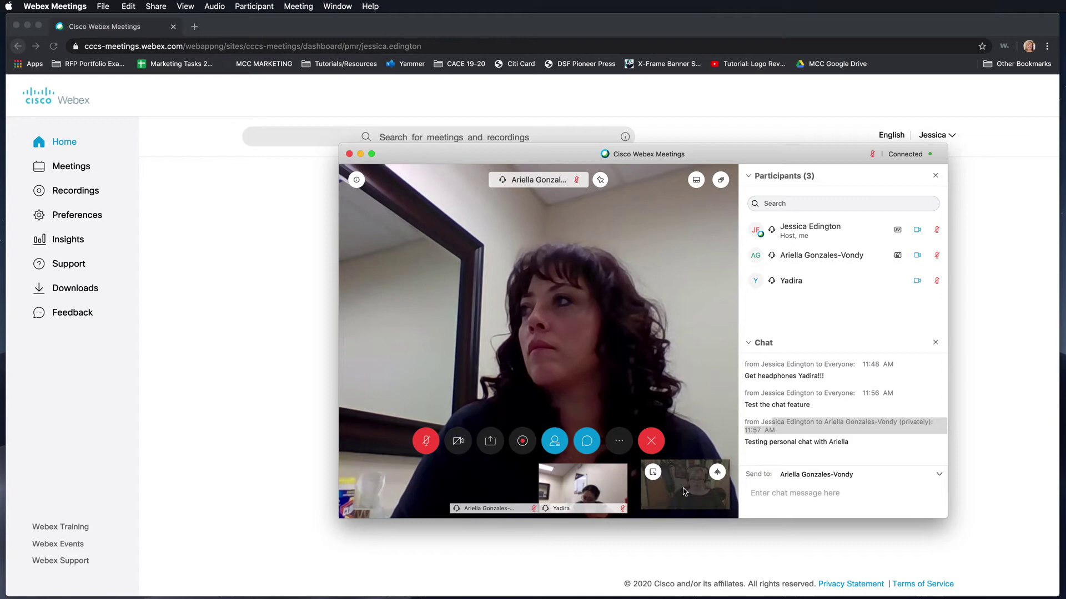
pyautogui.moveTo(511, 498)
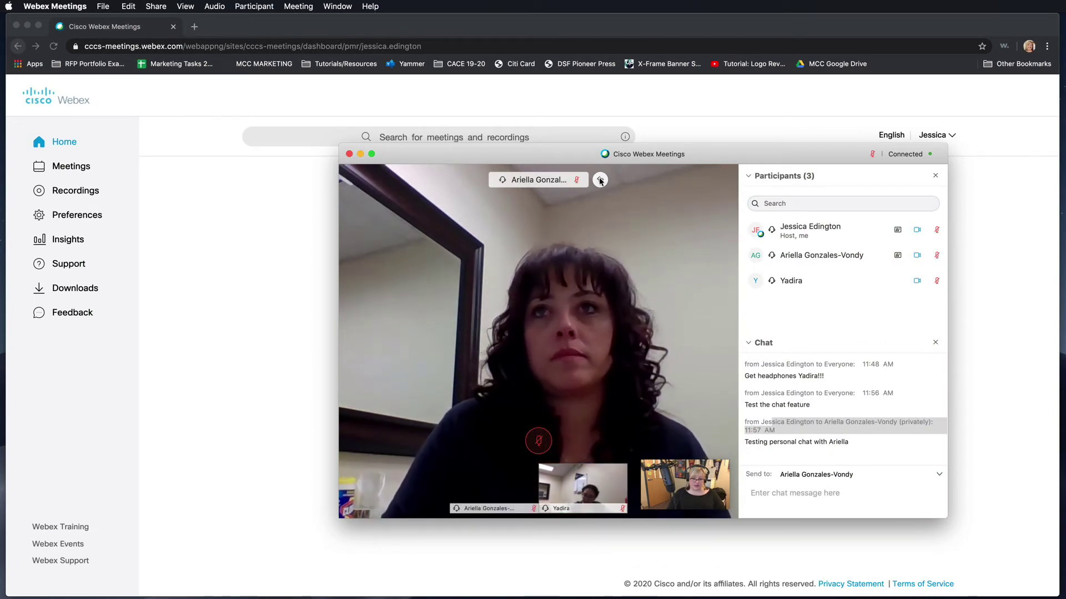
pyautogui.moveTo(503, 496)
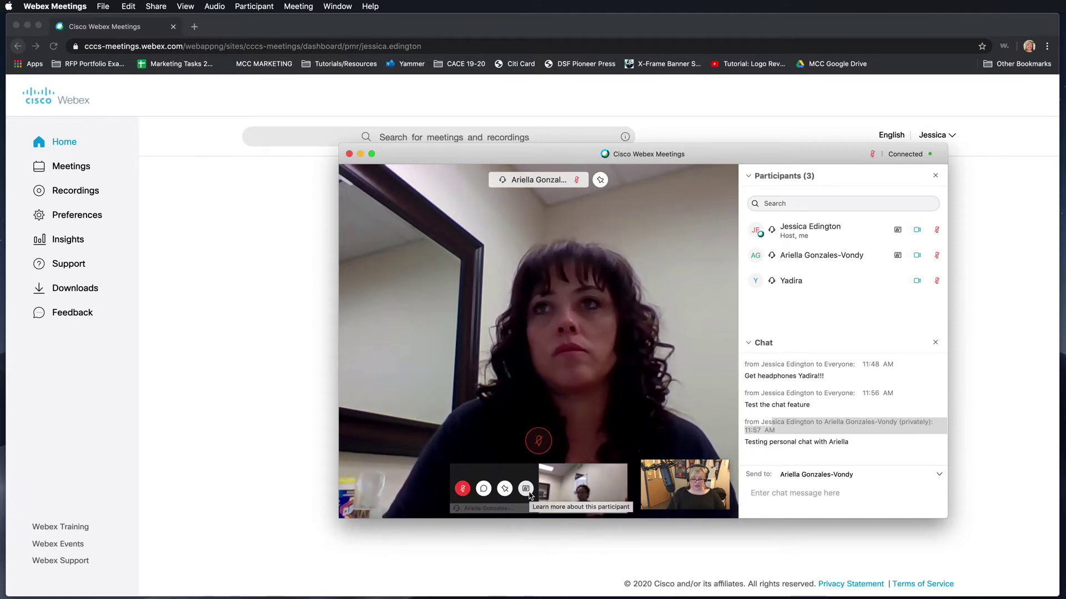
pyautogui.click(527, 490)
pyautogui.scroll(-2, 844, 283)
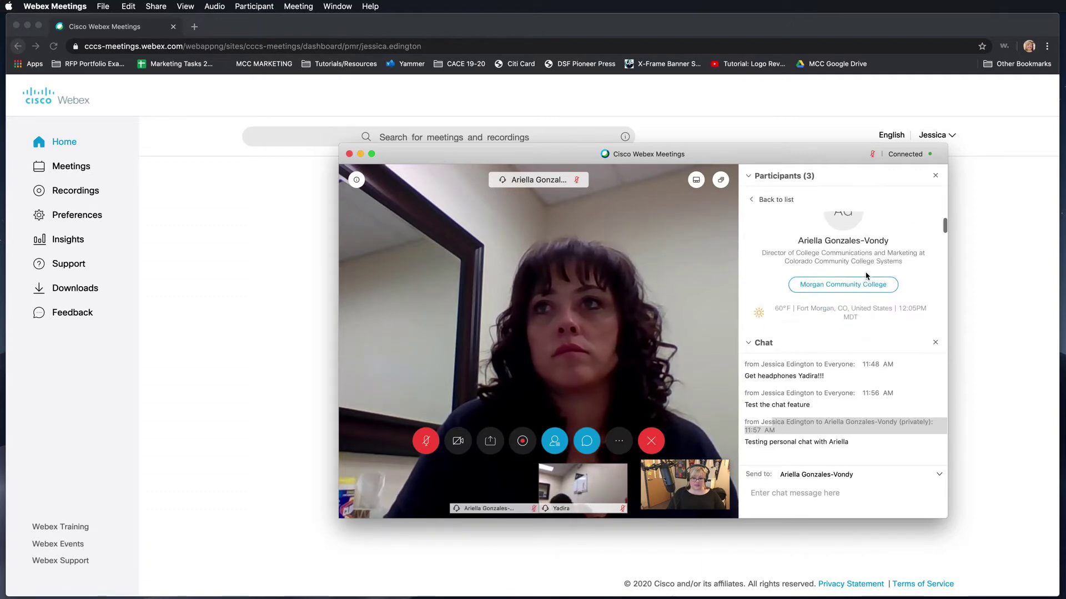
pyautogui.scroll(2, 822, 294)
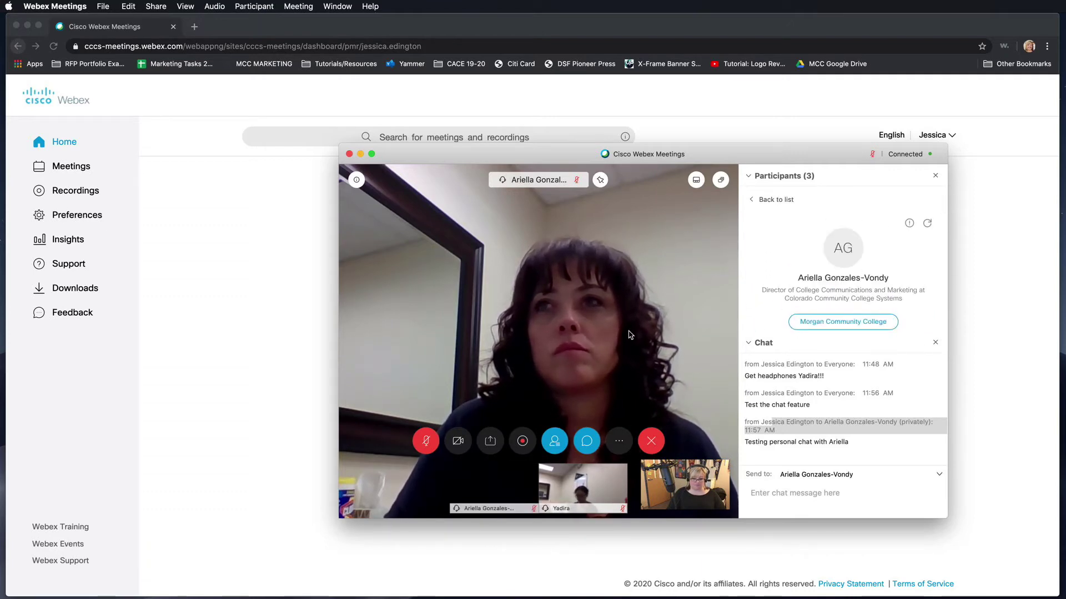
# Step: Toggle the participants and chat panels and show the polling panel again
pyautogui.click(554, 441)
pyautogui.click(586, 441)
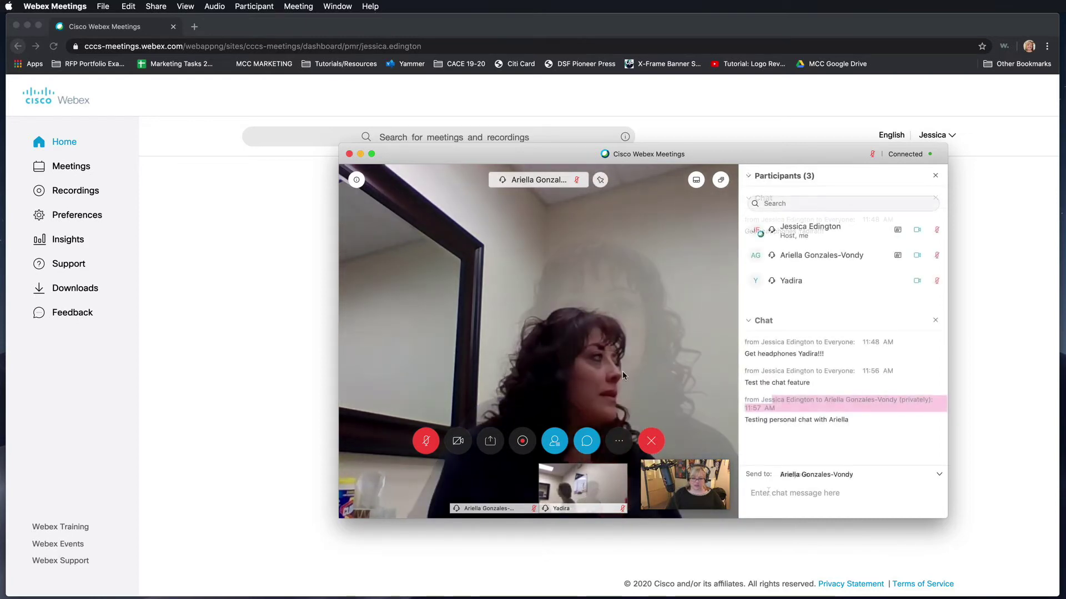
pyautogui.click(621, 444)
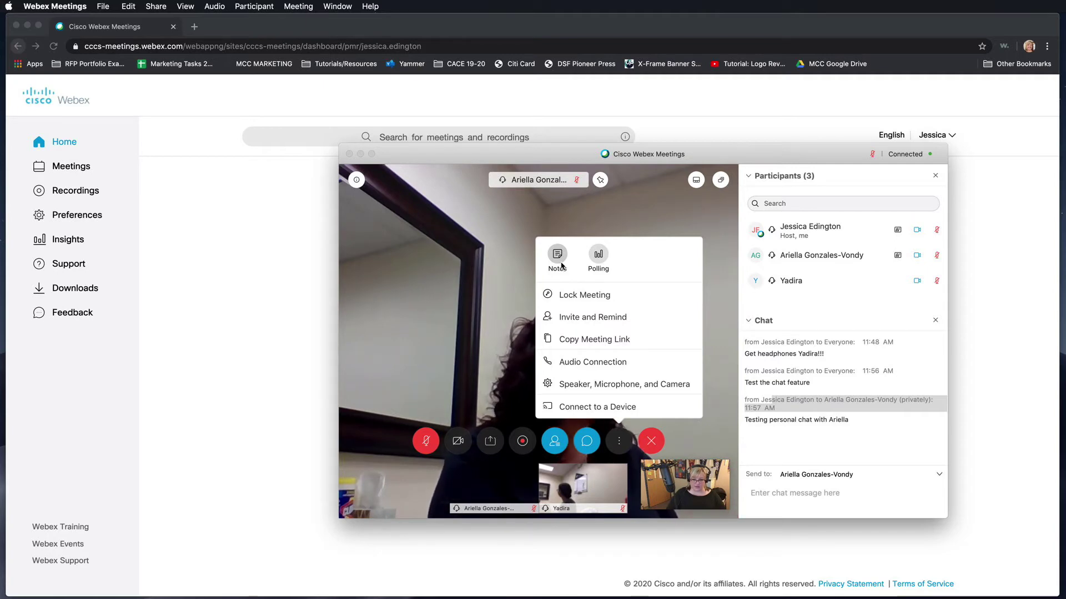
pyautogui.click(598, 256)
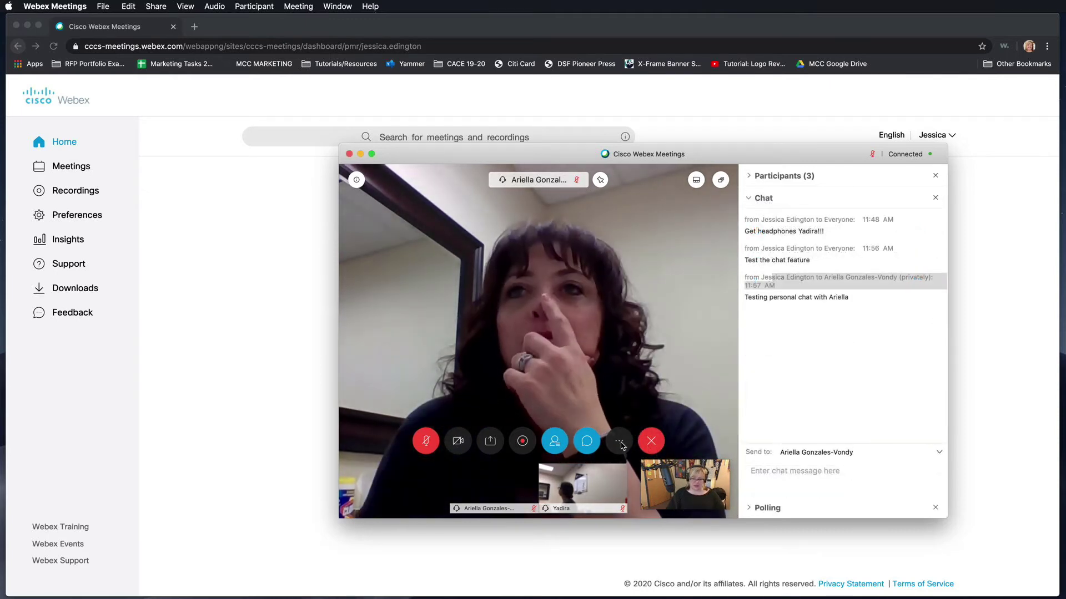
# Step: View the meeting's speaker, microphone and camera settings and close them without changes
pyautogui.click(619, 443)
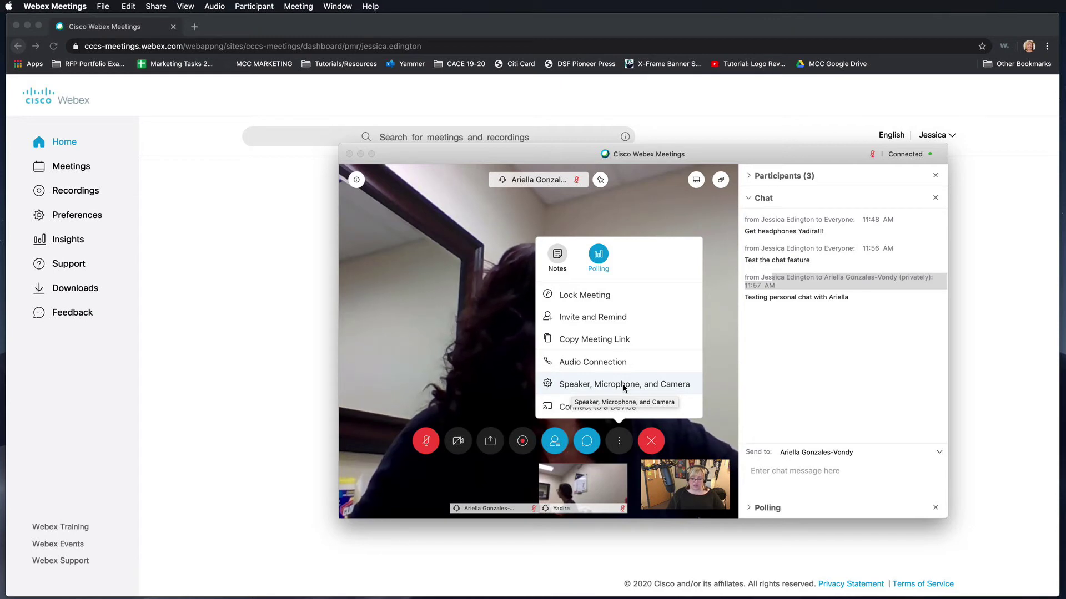
pyautogui.click(623, 384)
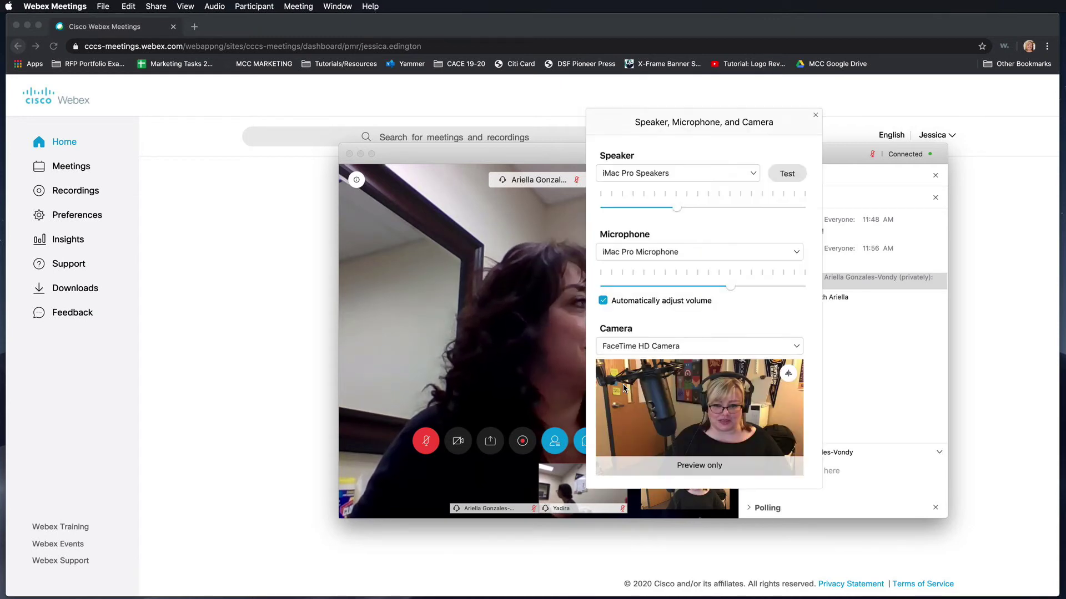
pyautogui.click(816, 115)
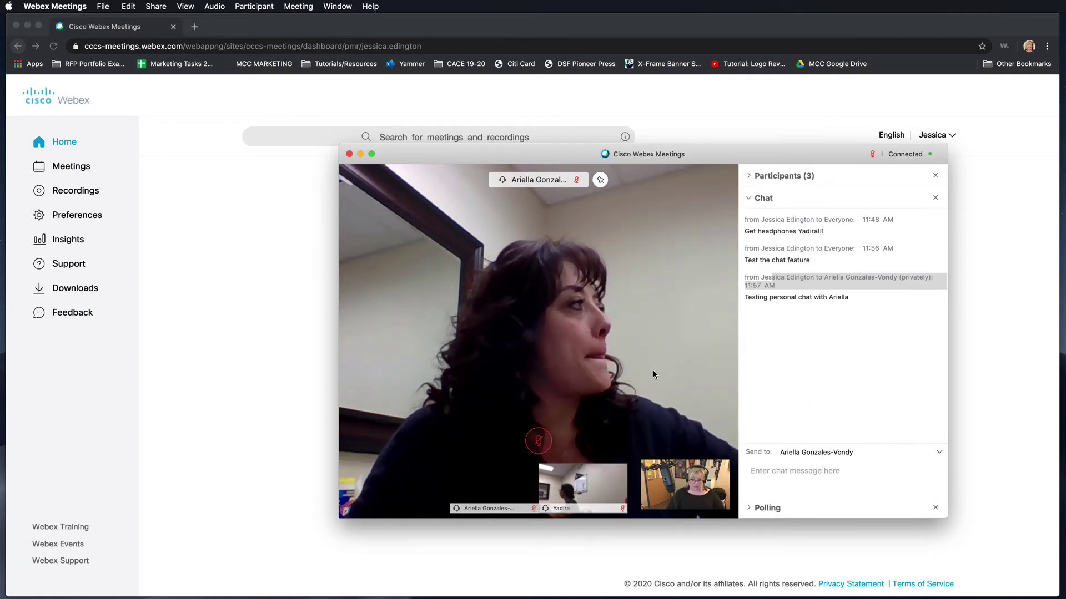
# Step: Switch the meeting's video layout to the large speaker video with a floating self-view thumbnail
pyautogui.click(644, 346)
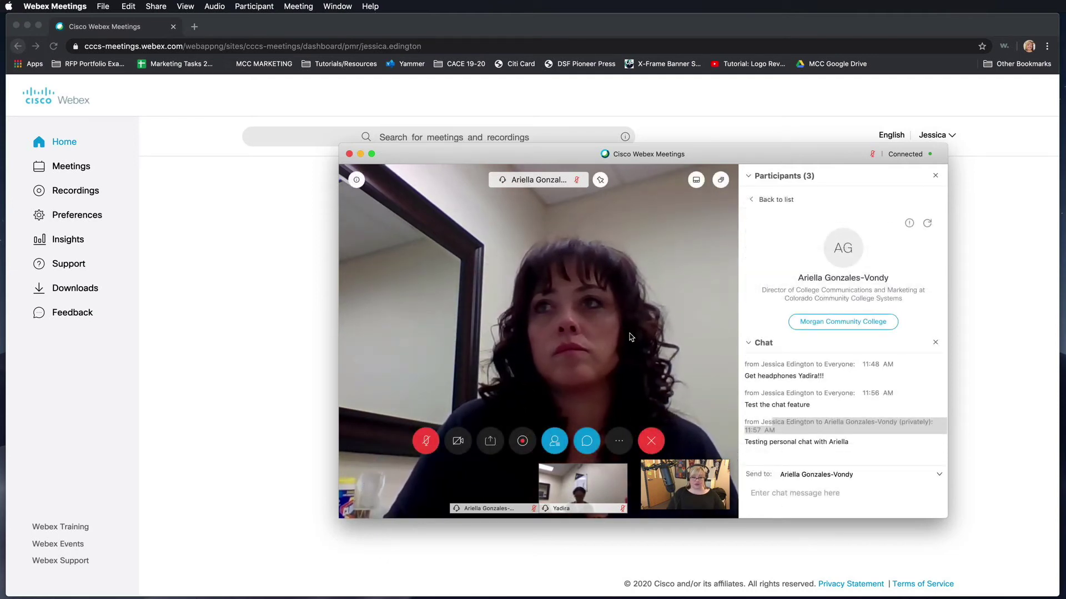
pyautogui.moveTo(697, 184)
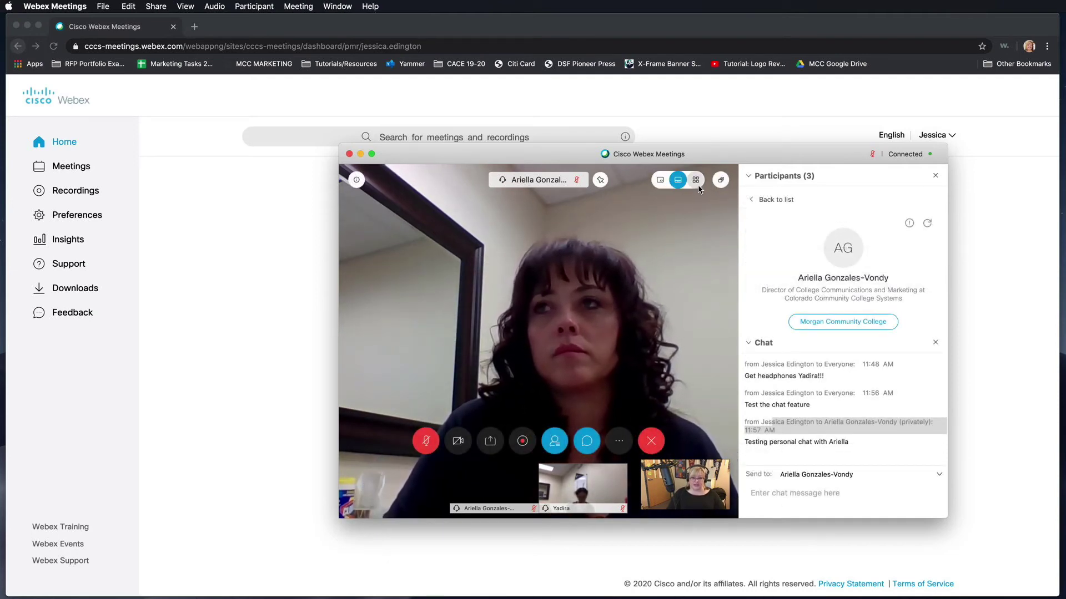
pyautogui.click(658, 183)
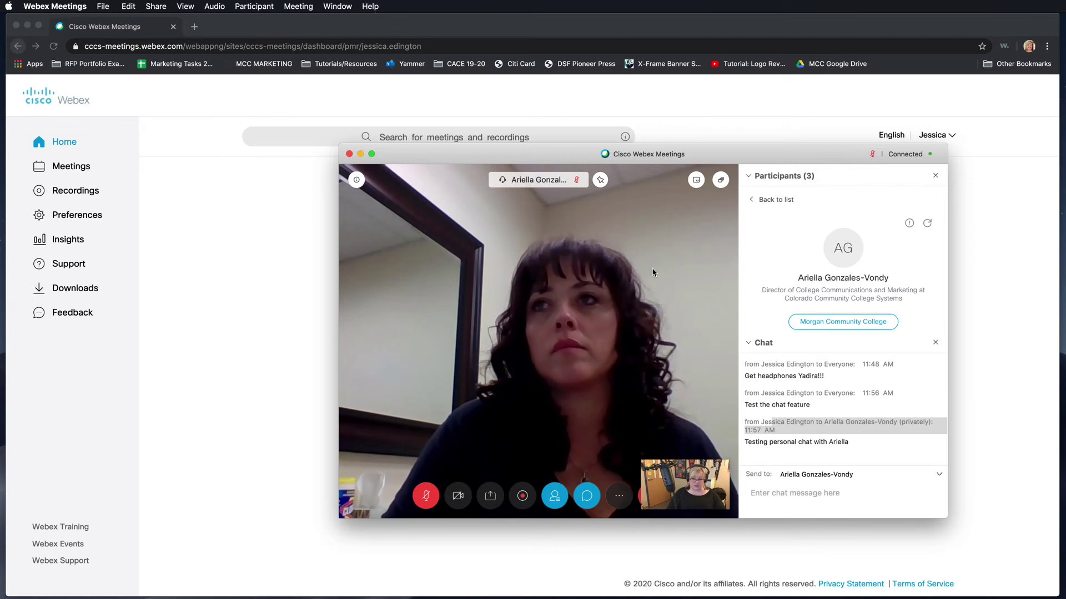
# Step: Switch the meeting's video layout to the speaker video with a participant thumbnail strip, and finally to the grid view
pyautogui.moveTo(686, 481)
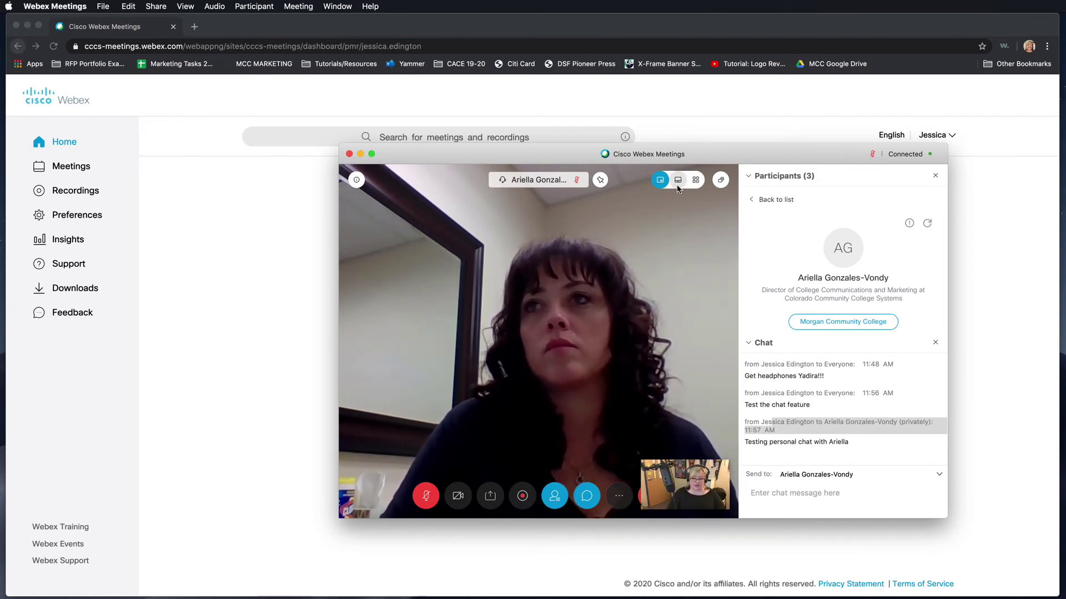
pyautogui.click(678, 186)
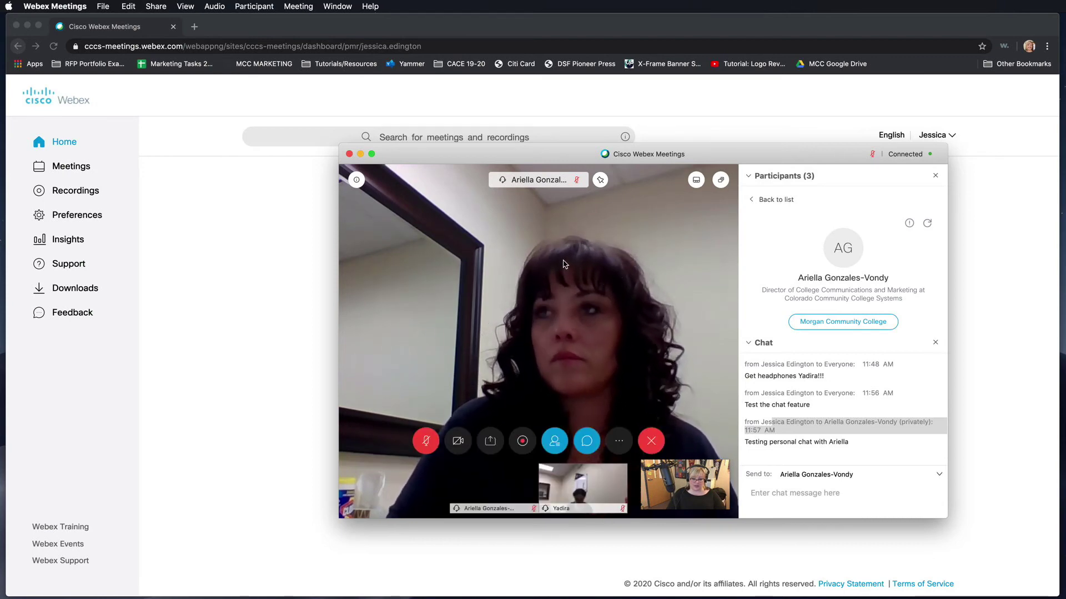
pyautogui.moveTo(665, 490)
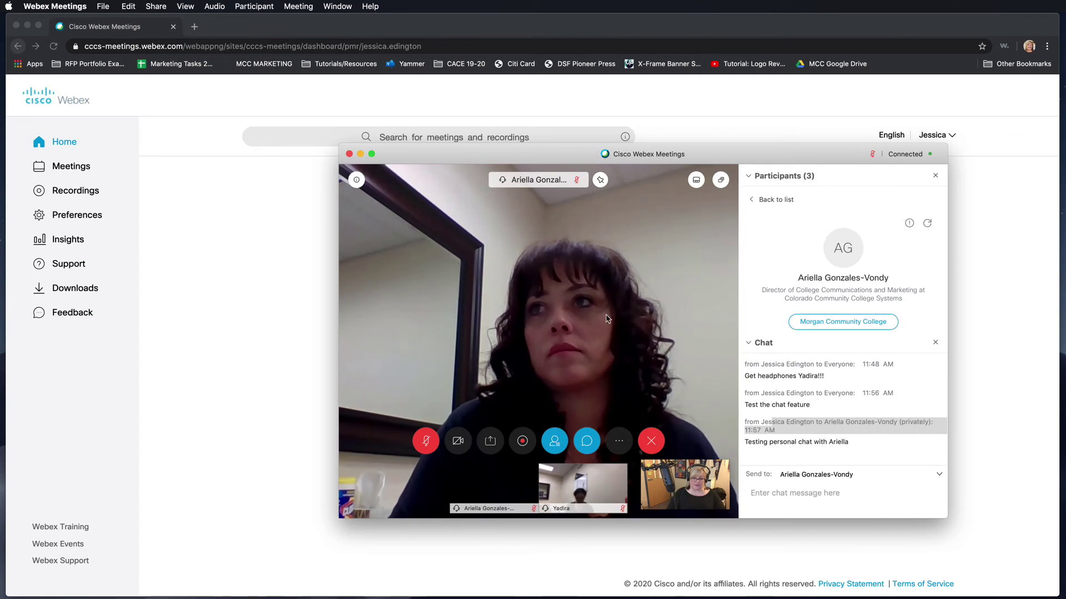
pyautogui.click(696, 180)
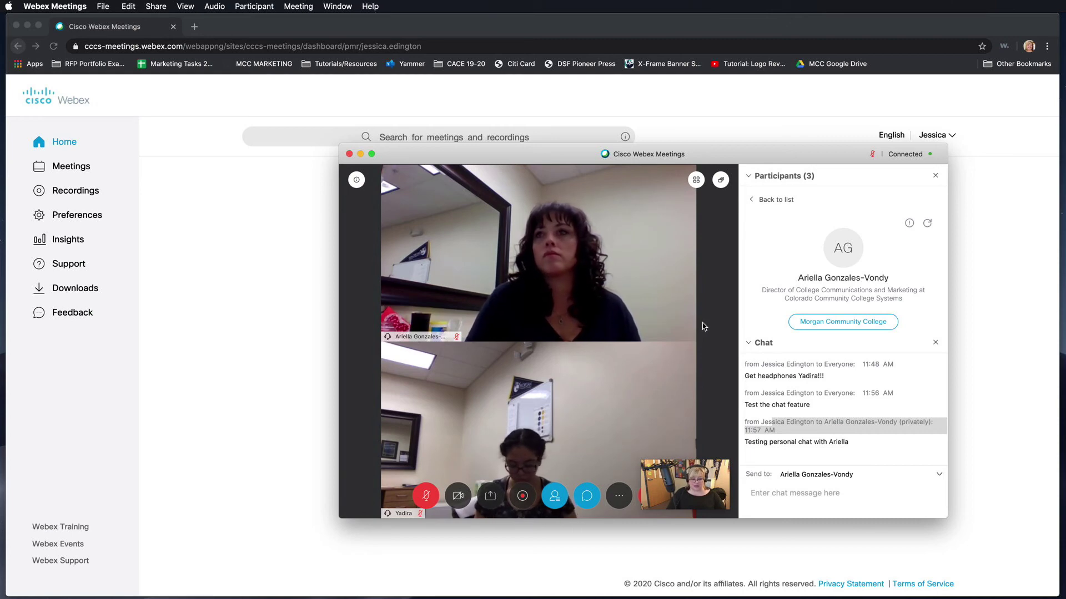
pyautogui.moveTo(695, 322)
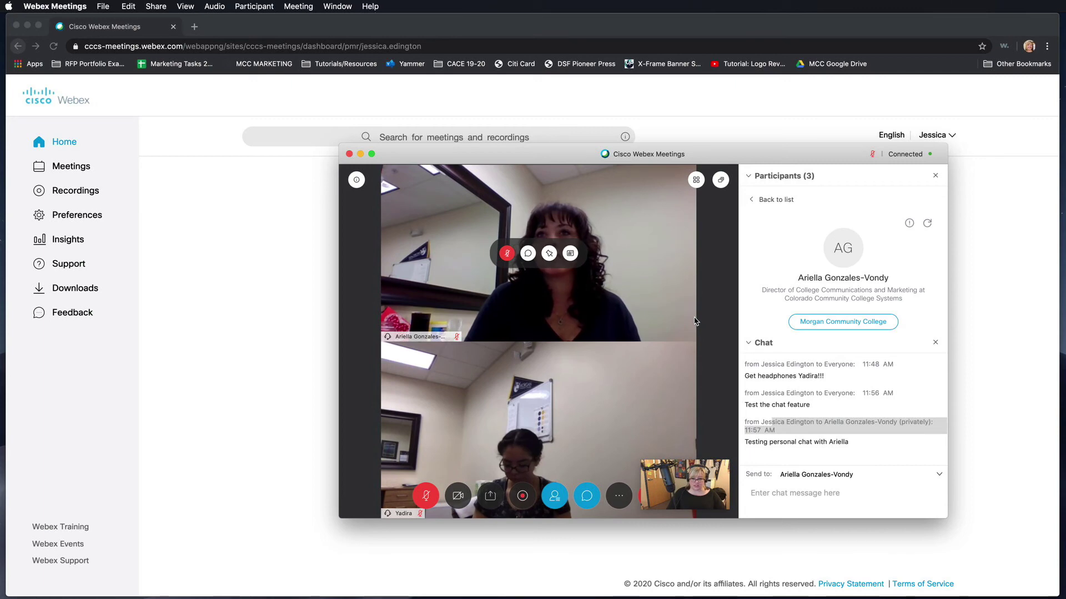
pyautogui.moveTo(641, 297)
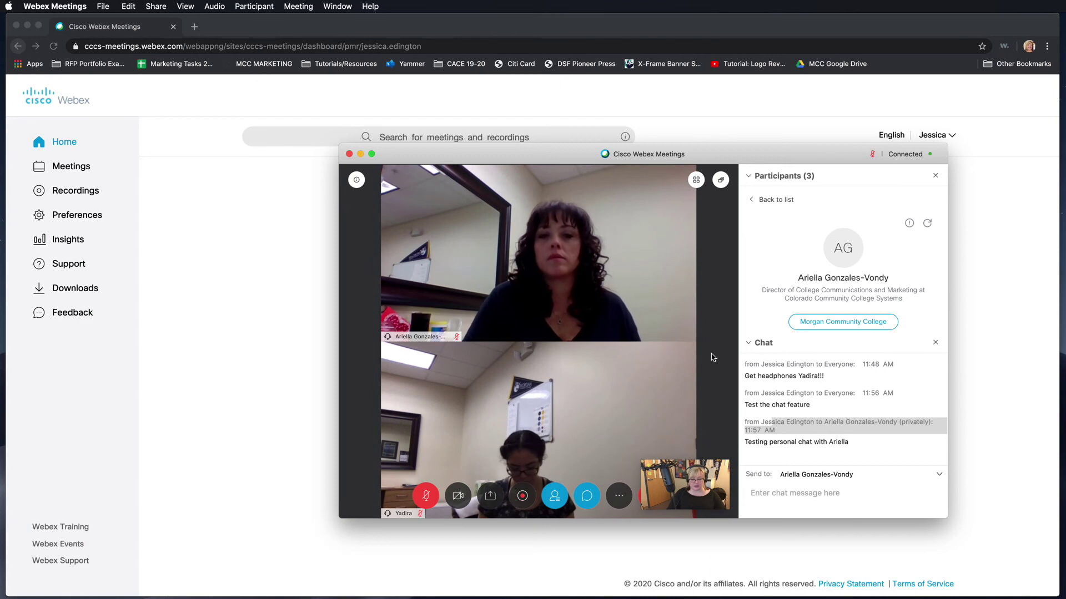
pyautogui.moveTo(699, 191)
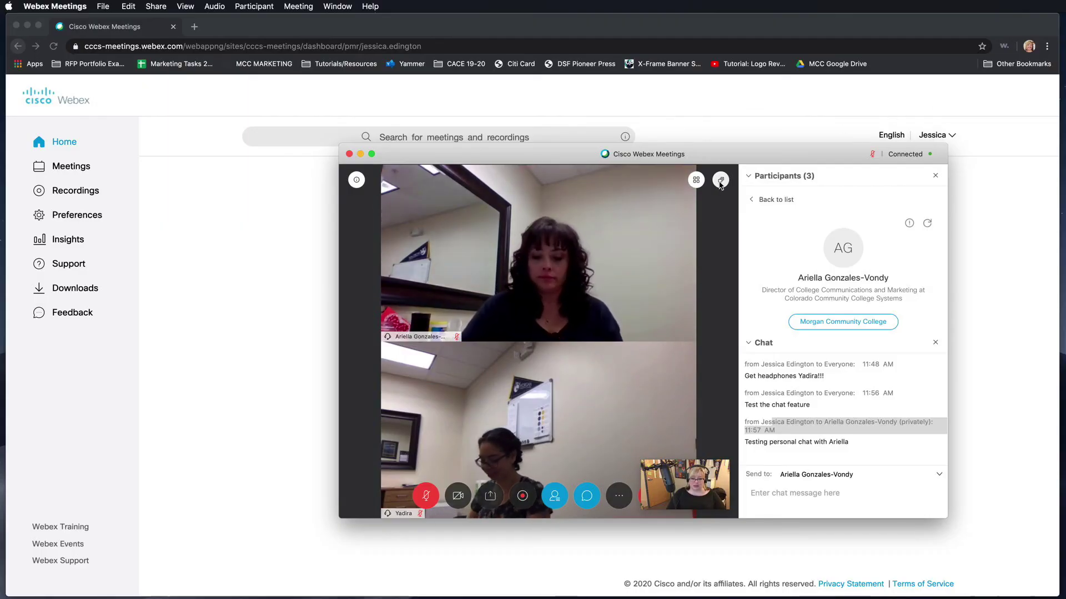
# Step: Move the meeting window slightly lower and look through the meeting information, highlighting the video address and the meeting URL
pyautogui.moveTo(714, 160); pyautogui.dragTo(674, 183)
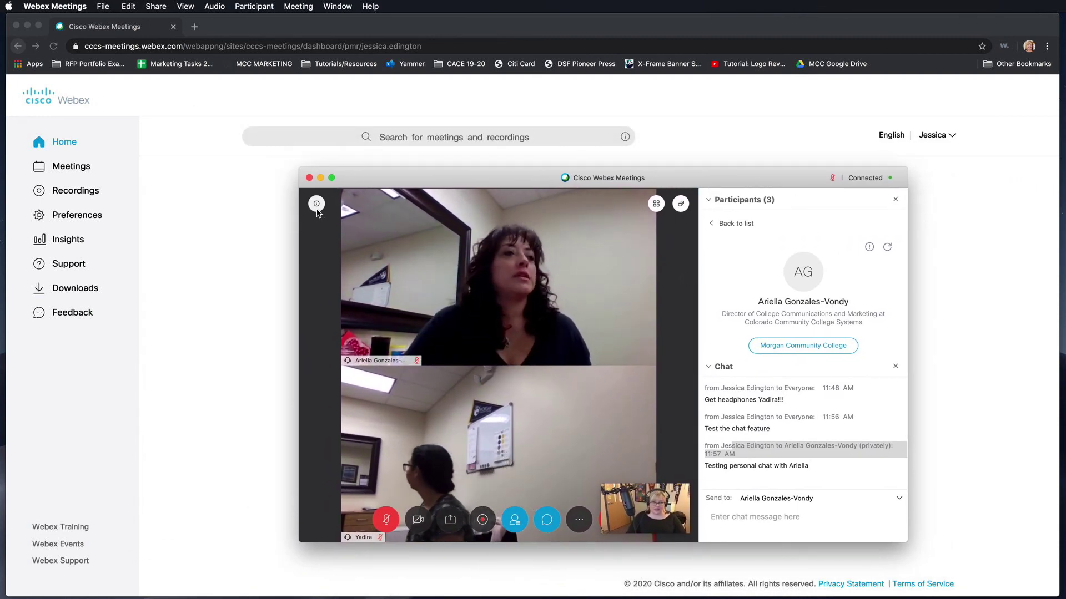
pyautogui.click(316, 210)
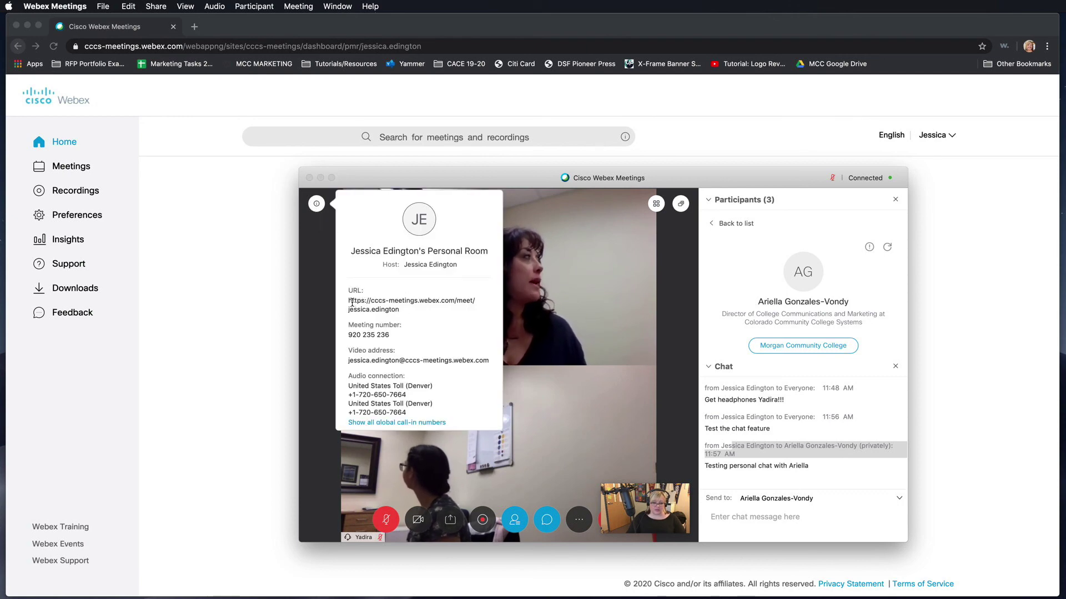
pyautogui.moveTo(349, 301); pyautogui.dragTo(400, 313)
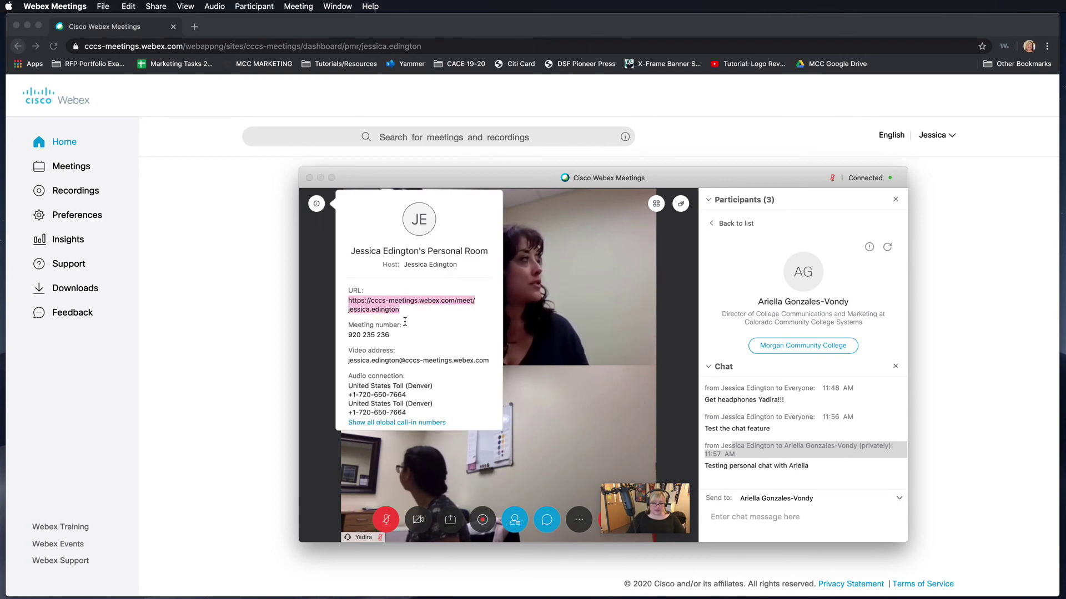
pyautogui.moveTo(347, 335); pyautogui.dragTo(489, 361)
pyautogui.scroll(-3, 445, 376)
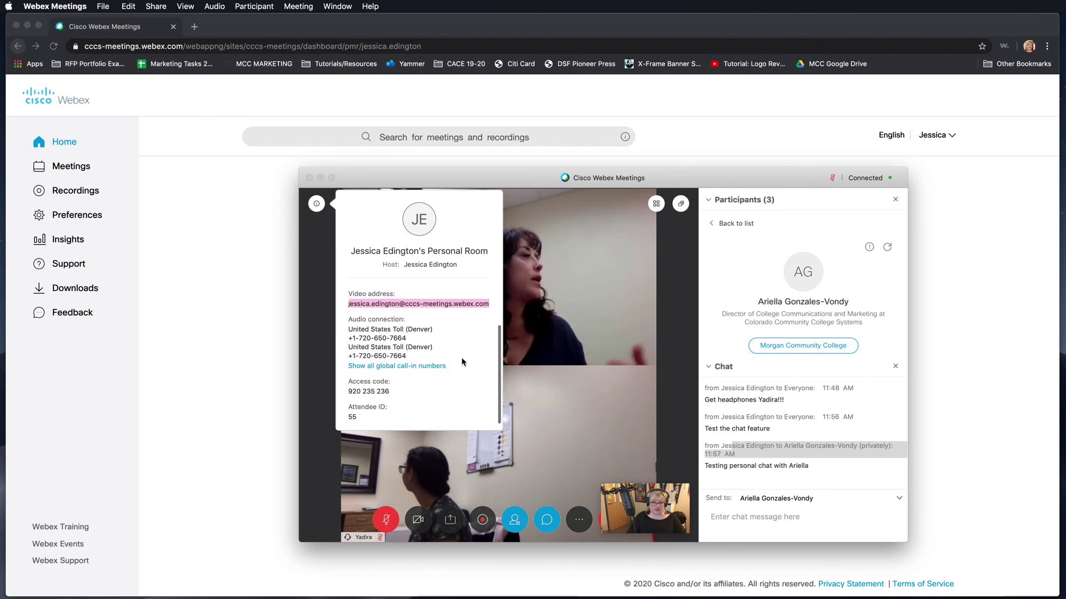
pyautogui.scroll(3, 469, 360)
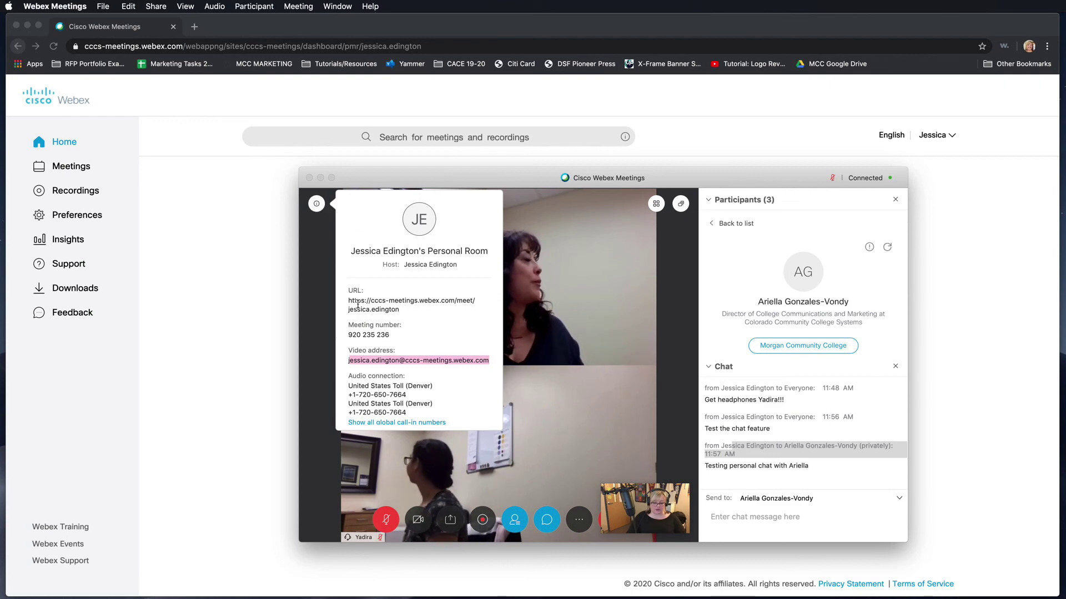
pyautogui.moveTo(348, 301); pyautogui.dragTo(399, 310)
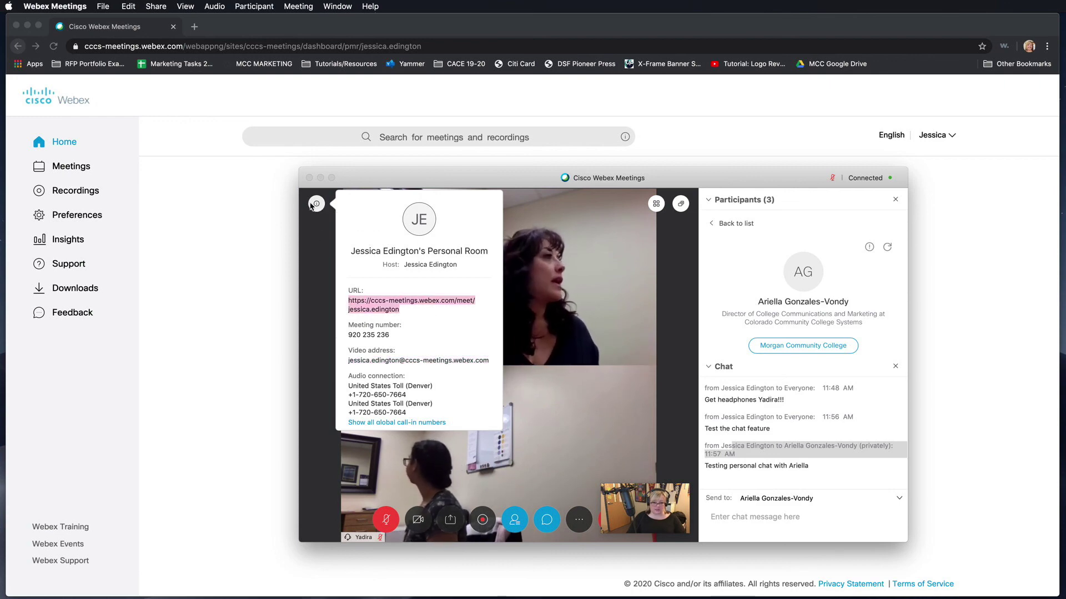